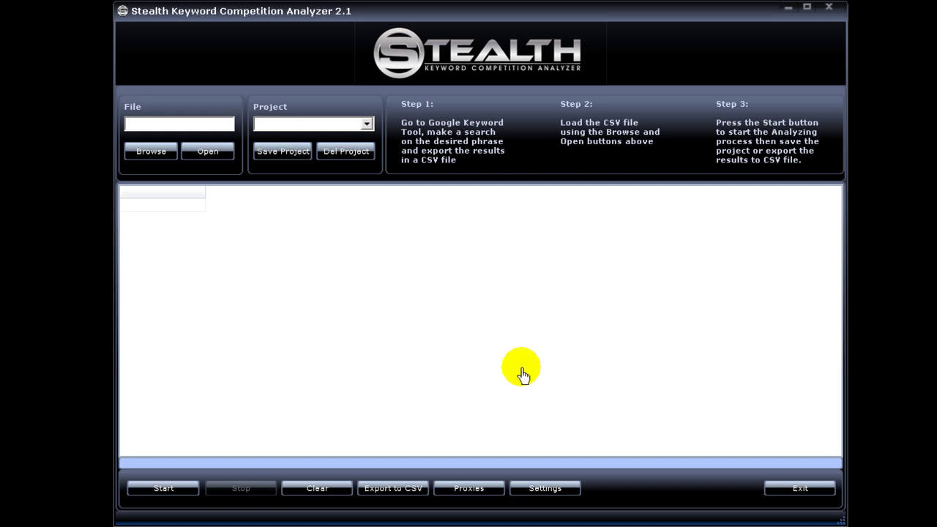
Load the keyword_ideas_20110525_1926965 CSV file, importing Searches Month from the Local Monthly Searches column
left_click(151, 152)
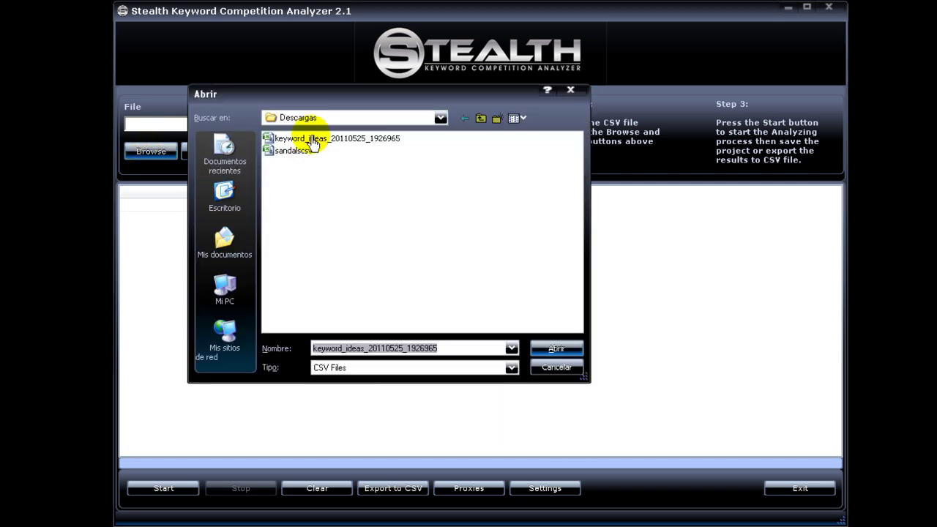
left_click(304, 138)
left_click(556, 349)
left_click(206, 152)
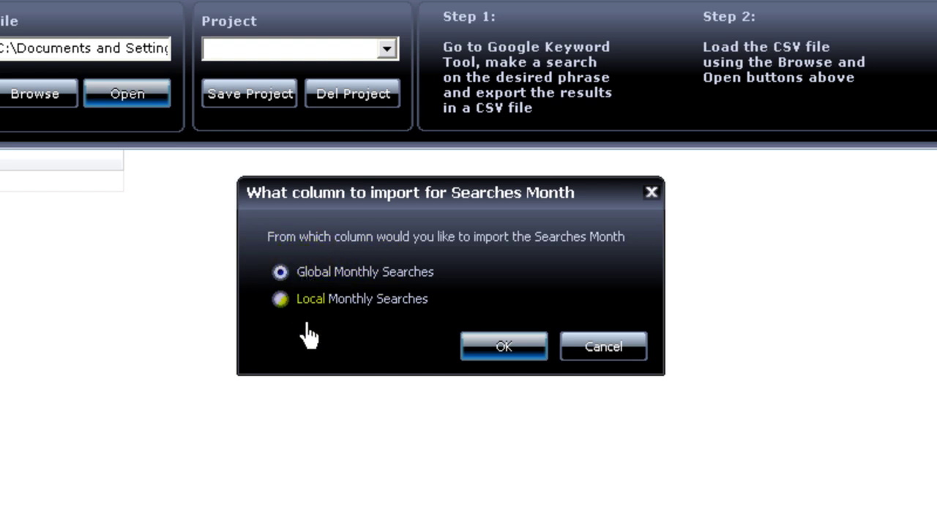
left_click(282, 304)
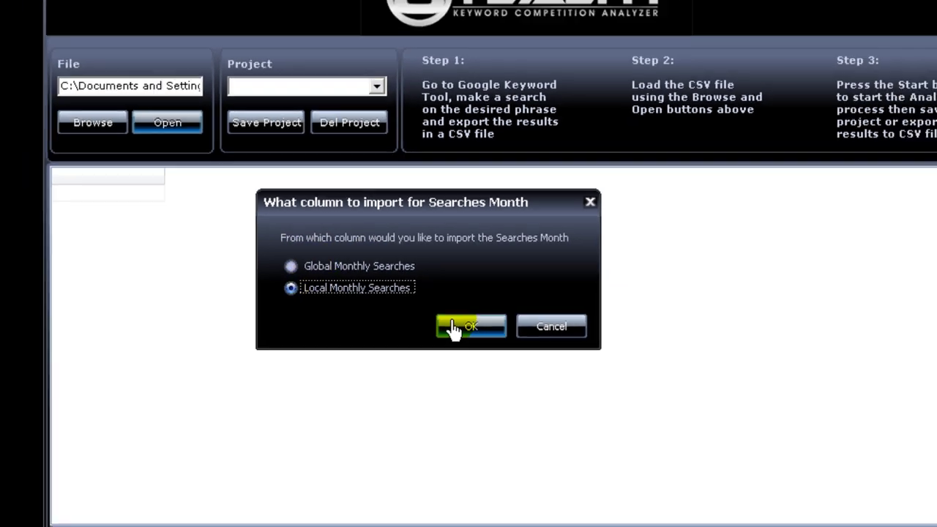
left_click(454, 327)
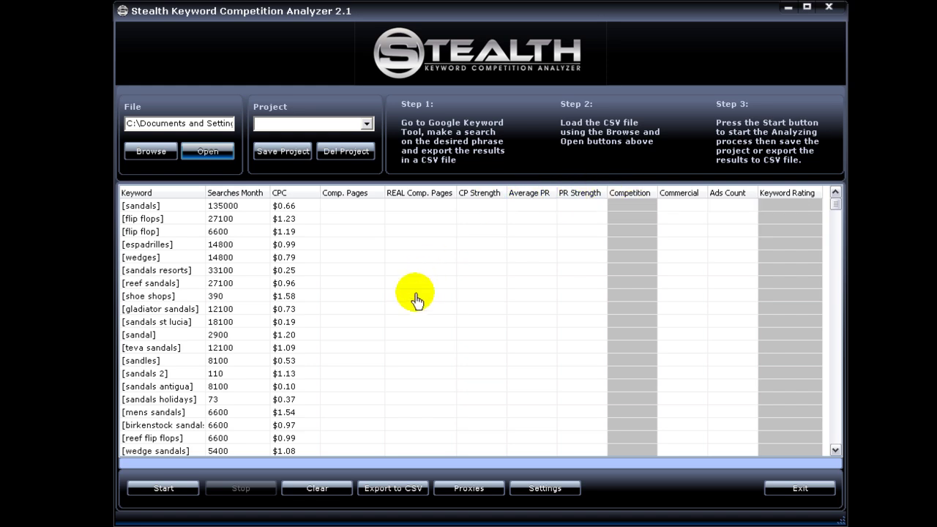
left_click(544, 488)
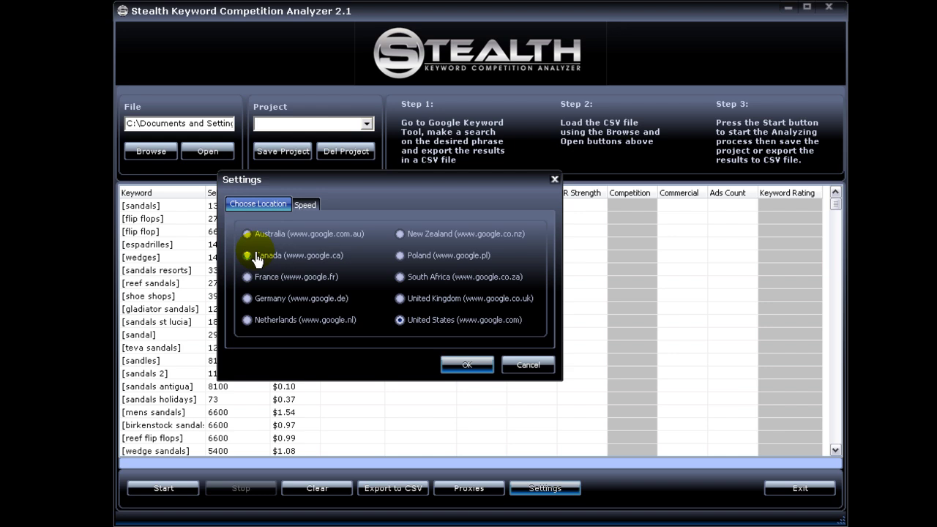
left_click(265, 299)
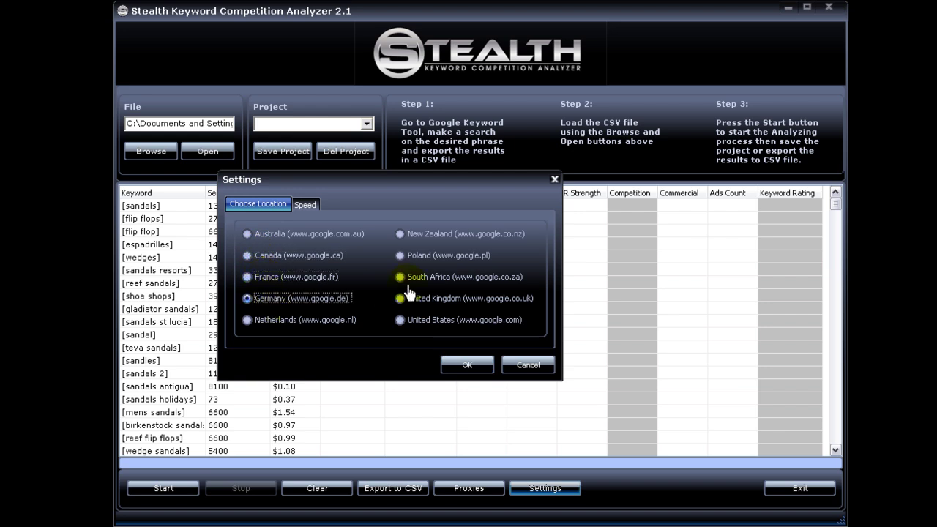
left_click(412, 278)
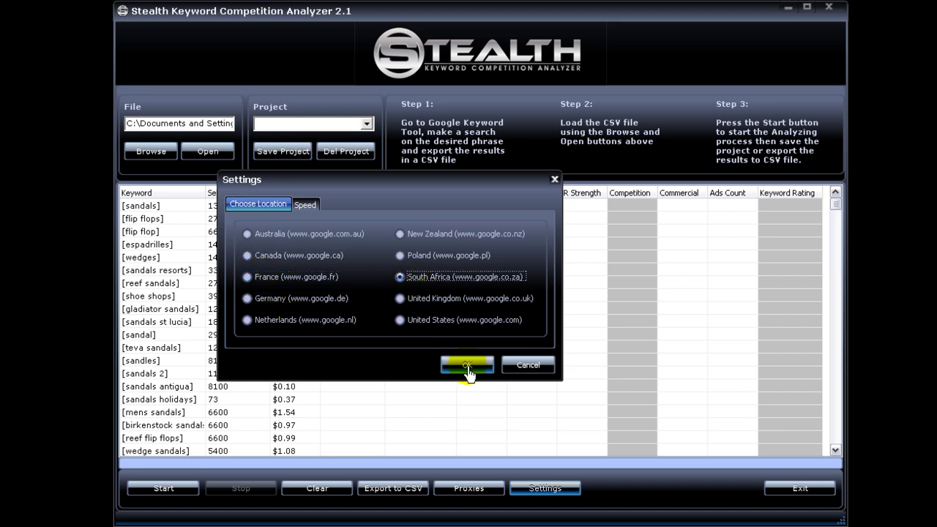
left_click(466, 365)
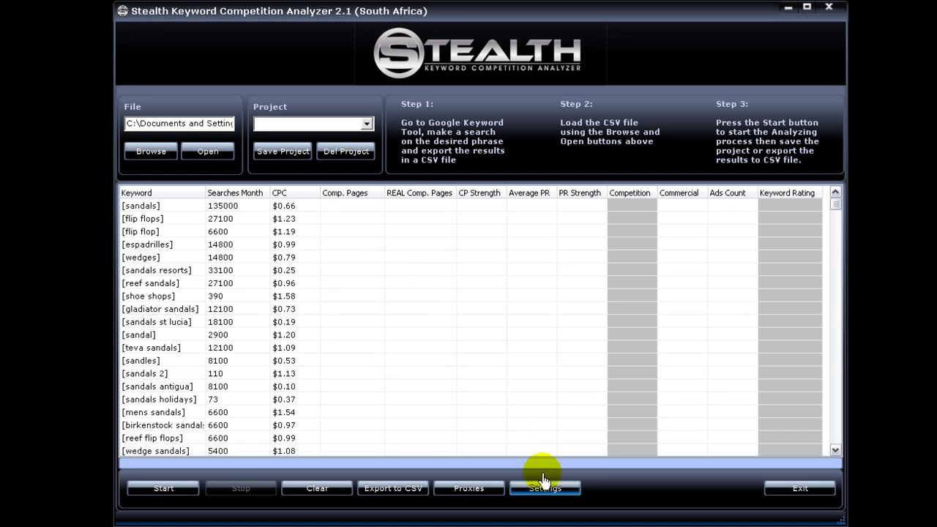
left_click(546, 488)
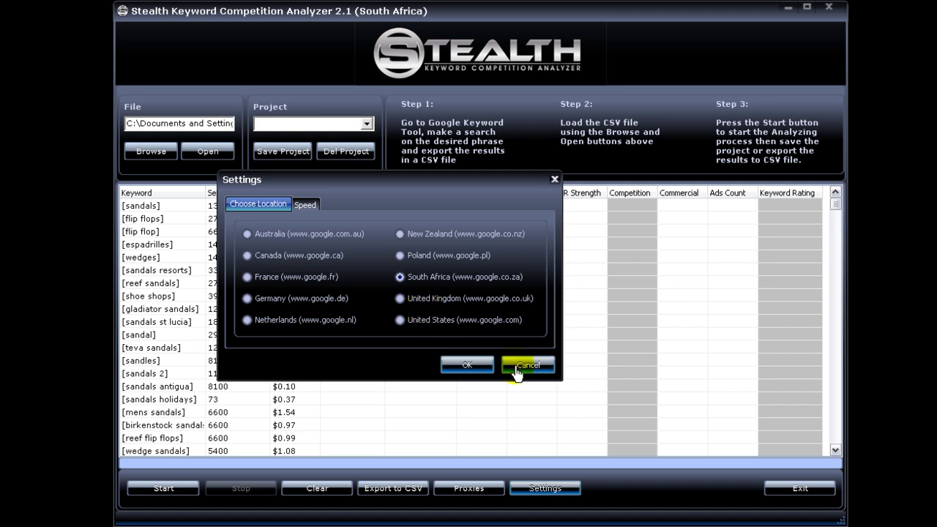
left_click(425, 320)
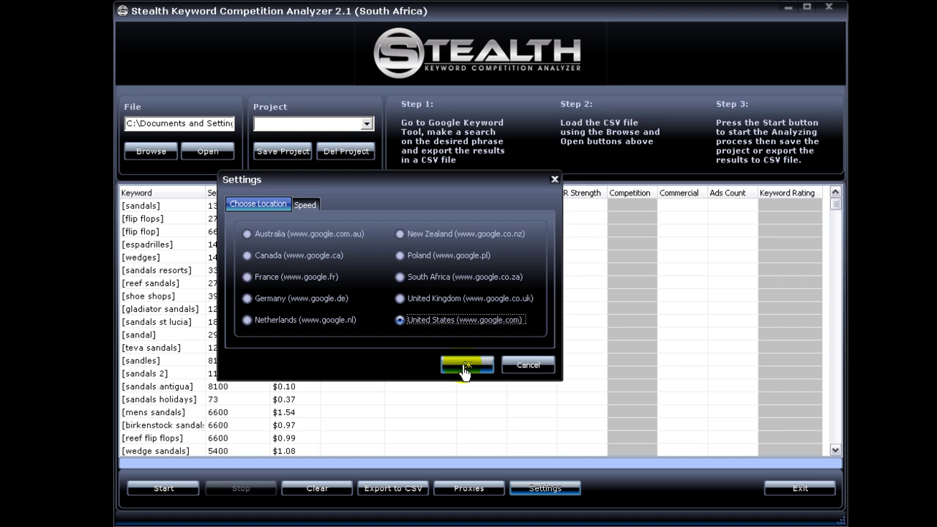
left_click(465, 365)
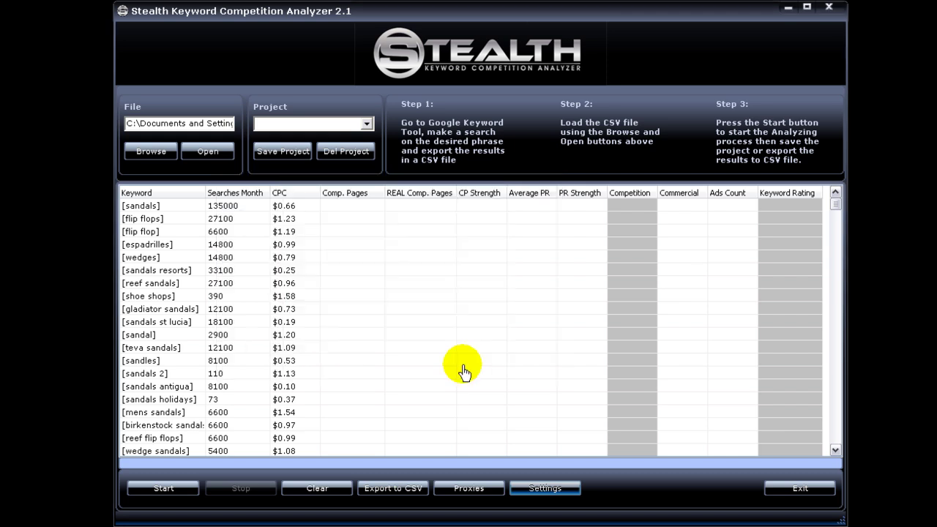
Start the competition analysis on the loaded sandals keywords, then stop it once the first keyword is analyzed
left_click(175, 494)
left_click(385, 308)
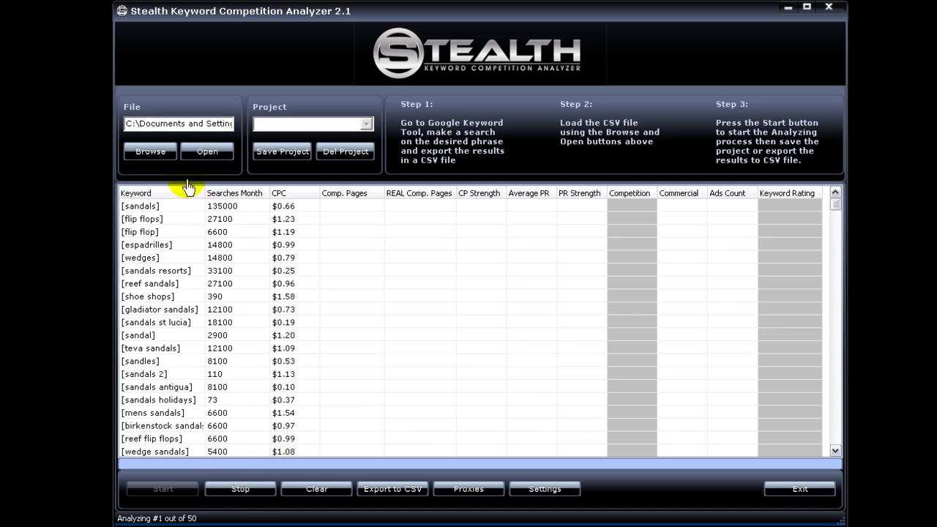
left_click(240, 489)
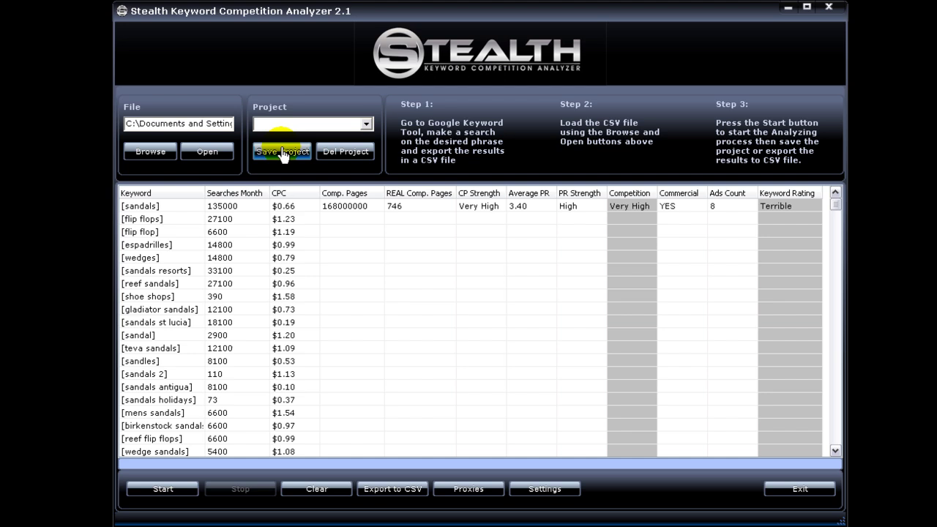
Load the saved sandals project and look through its analyzed keywords
left_click(367, 125)
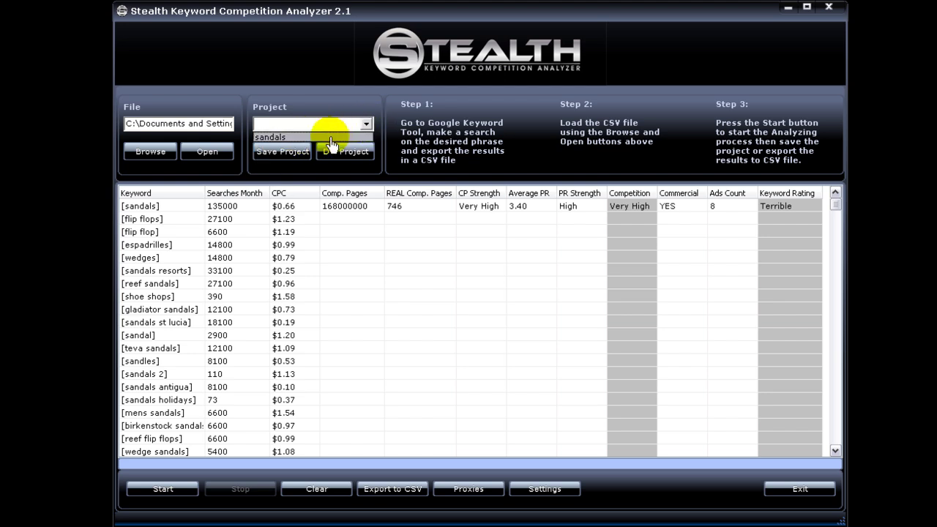
left_click(322, 136)
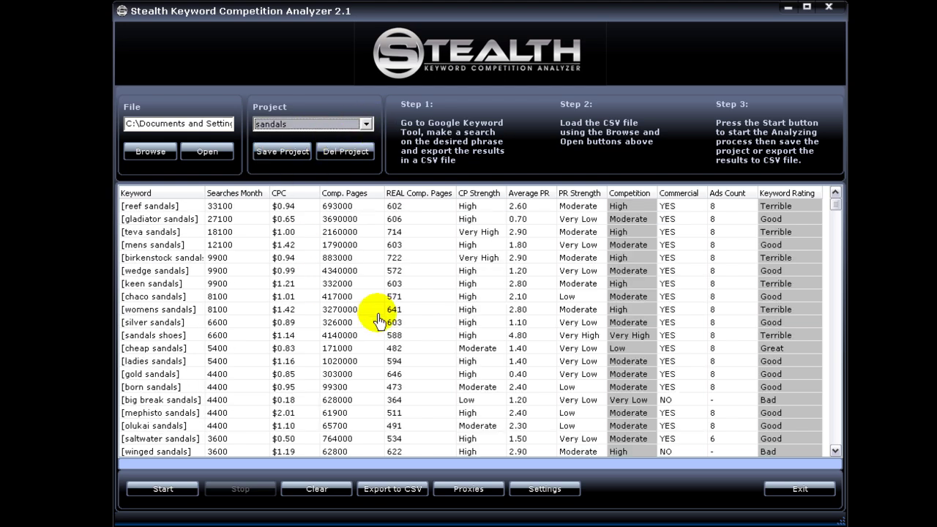
left_click(834, 237)
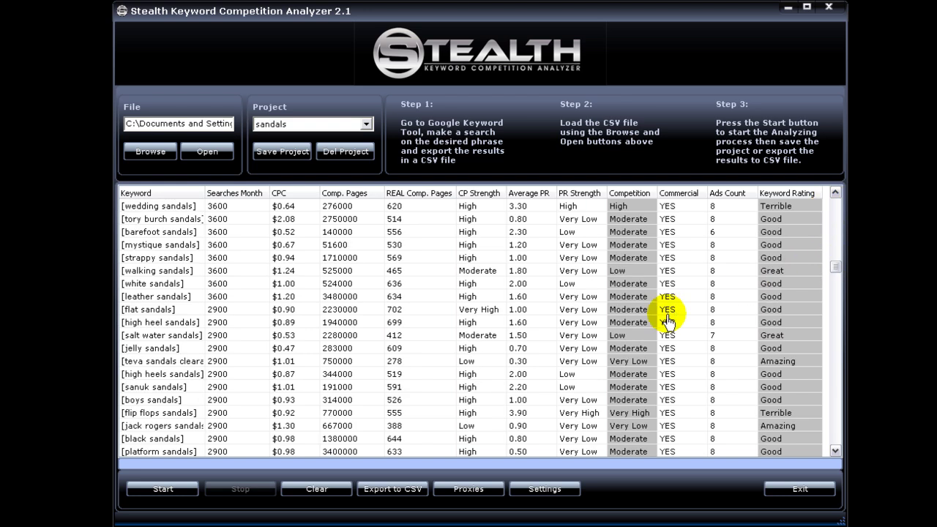
left_click(834, 199)
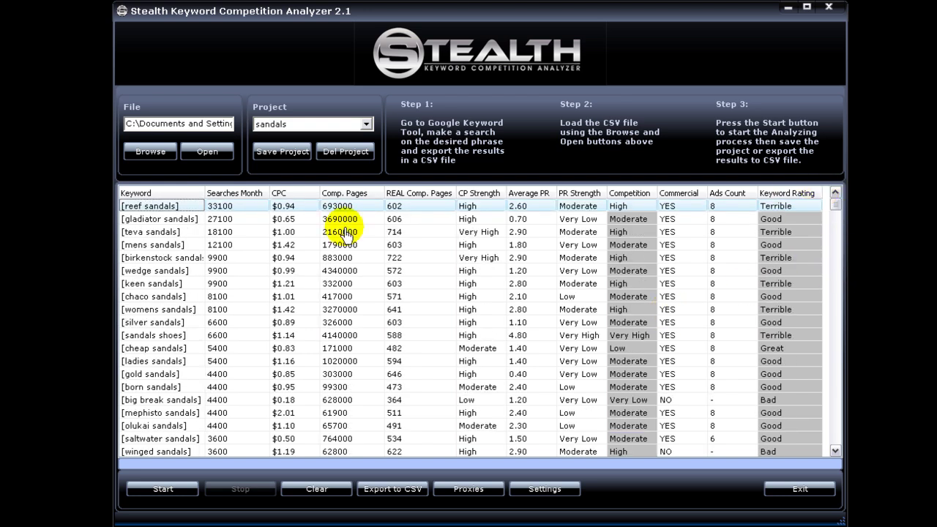
Sort the sandals keywords by Keyword Rating with Amazing first, and review the ratings down the list
left_click(796, 195)
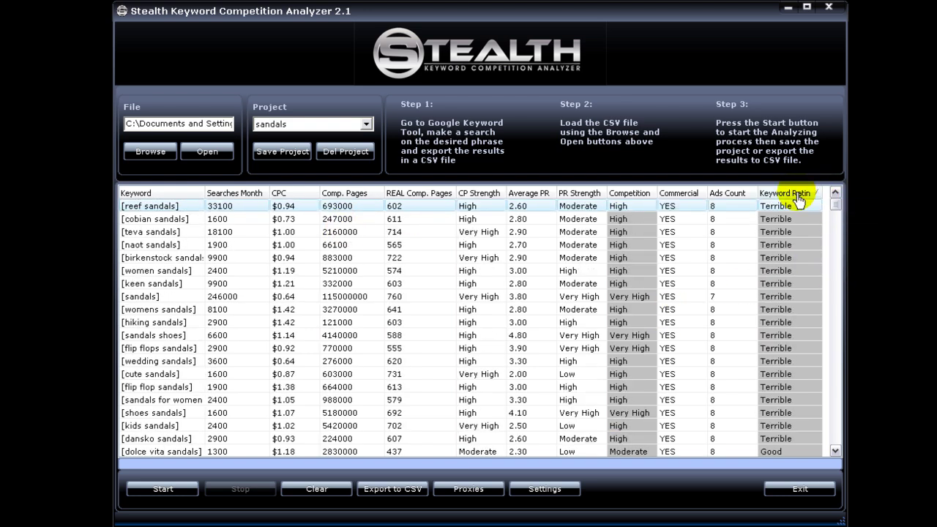
left_click(797, 194)
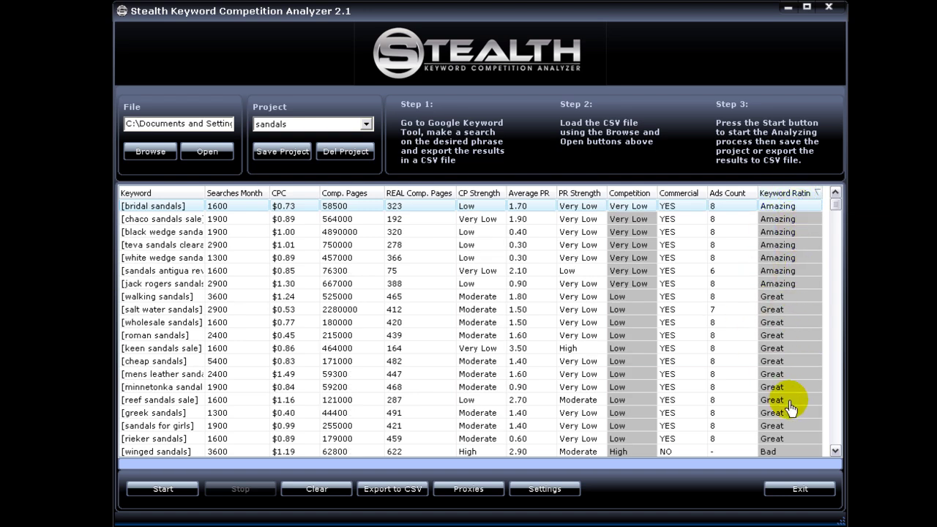
left_click(835, 451)
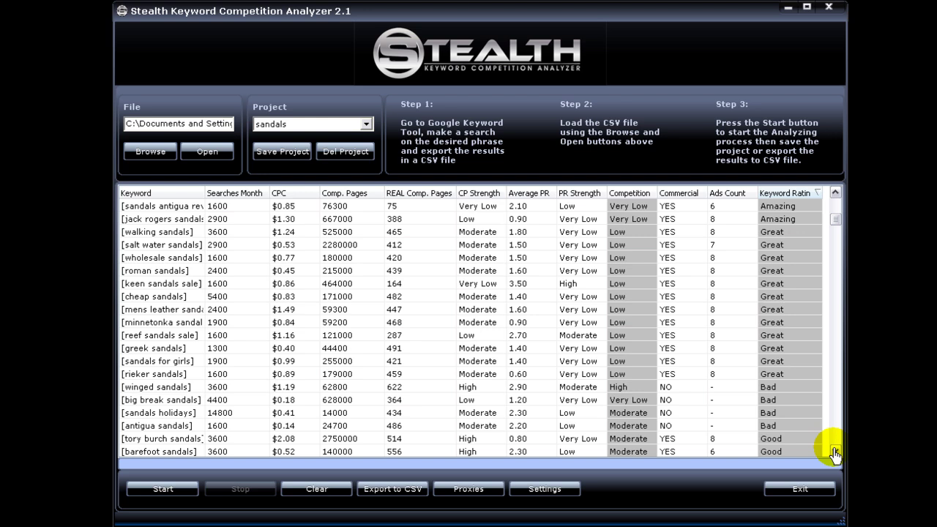
left_click_drag(835, 451, 834, 451)
left_click_drag(835, 315, 834, 194)
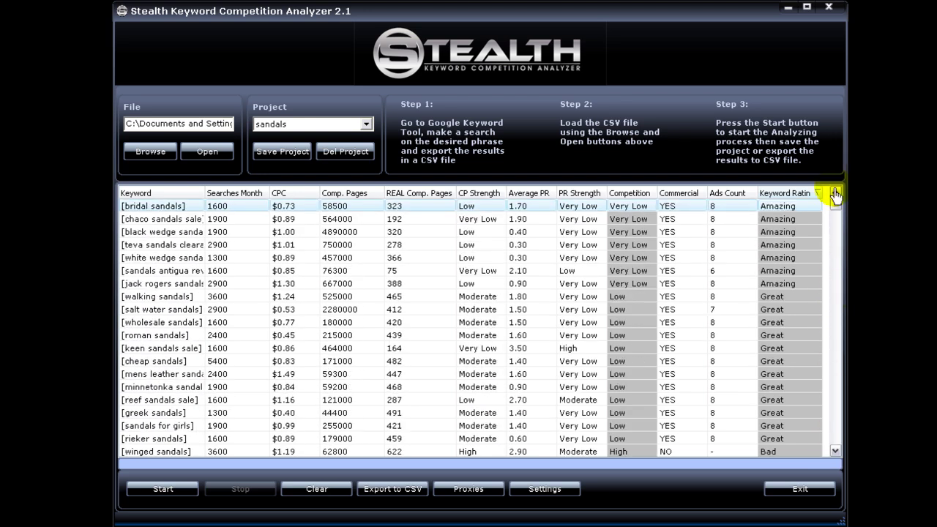
left_click(627, 270)
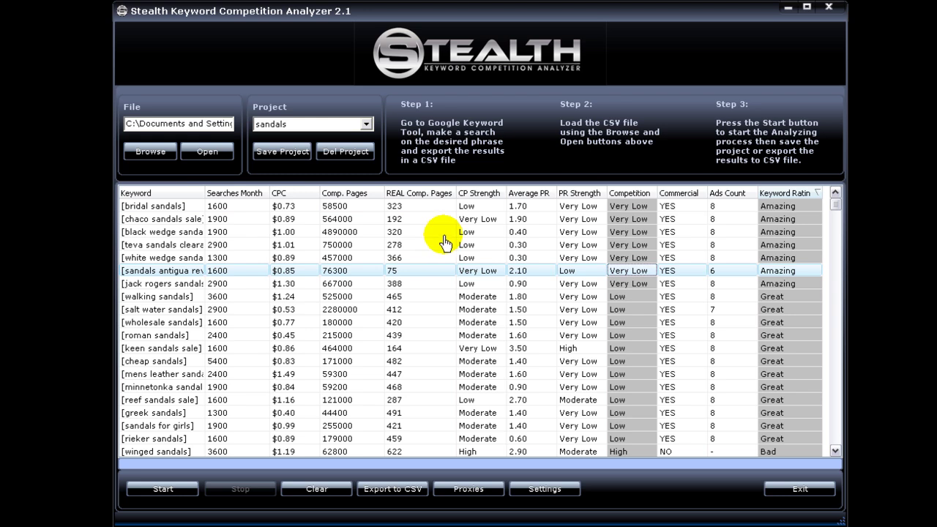
Sort the sandals keywords by Competition with Very Low first, and inspect the Very Low and Low rows
left_click(622, 193)
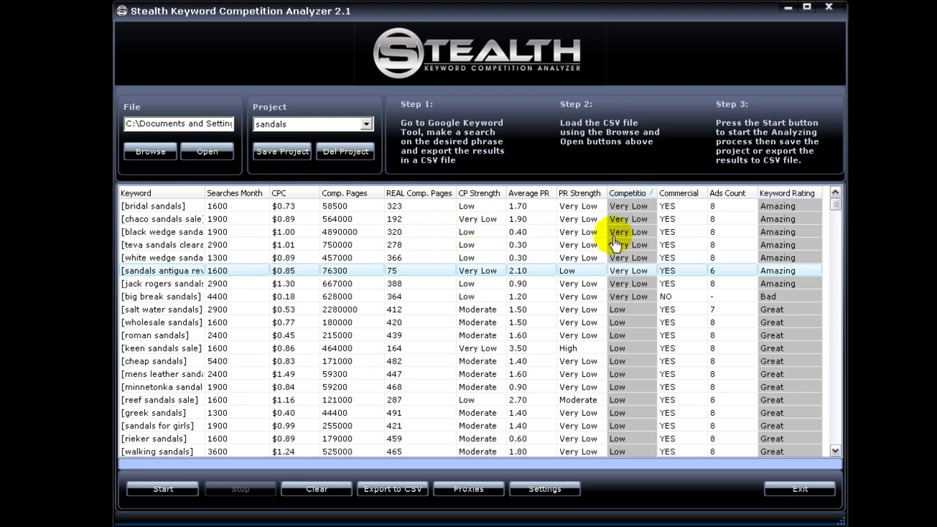
left_click(617, 207)
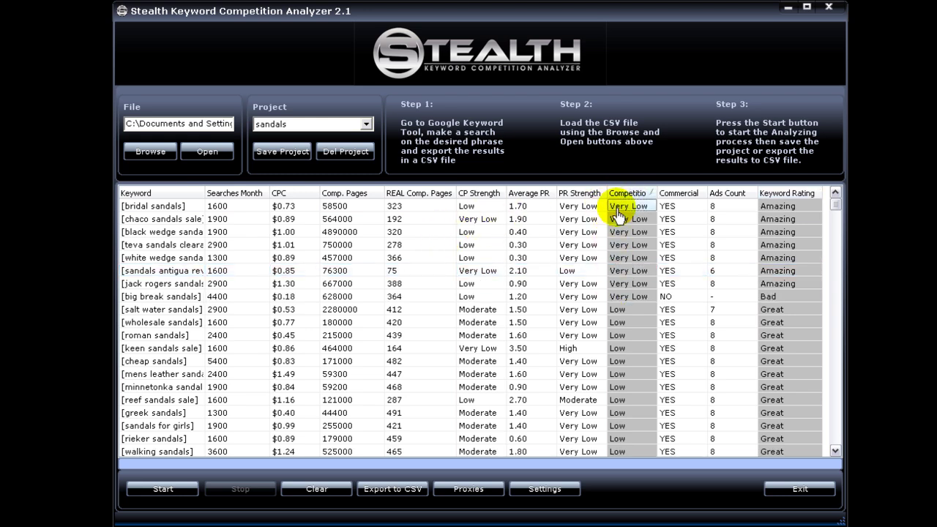
left_click(621, 309)
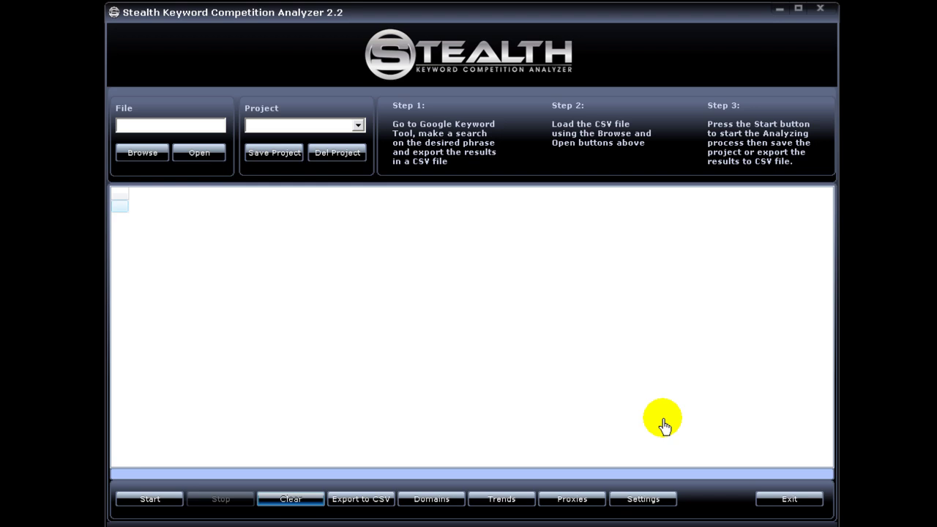
Load the saved watches project and mark the keywords mens watches, watches for men, ladies watches and watches for women
left_click(358, 126)
left_click(278, 139)
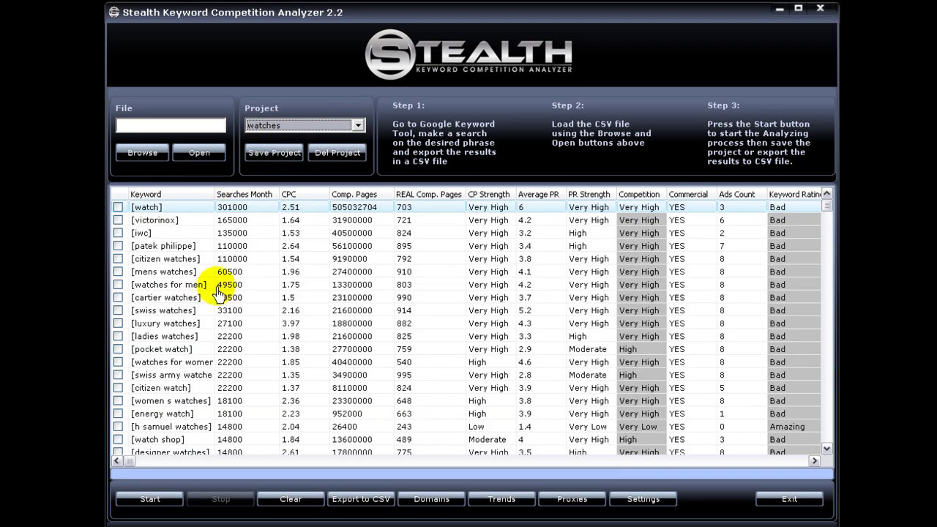
left_click(118, 272)
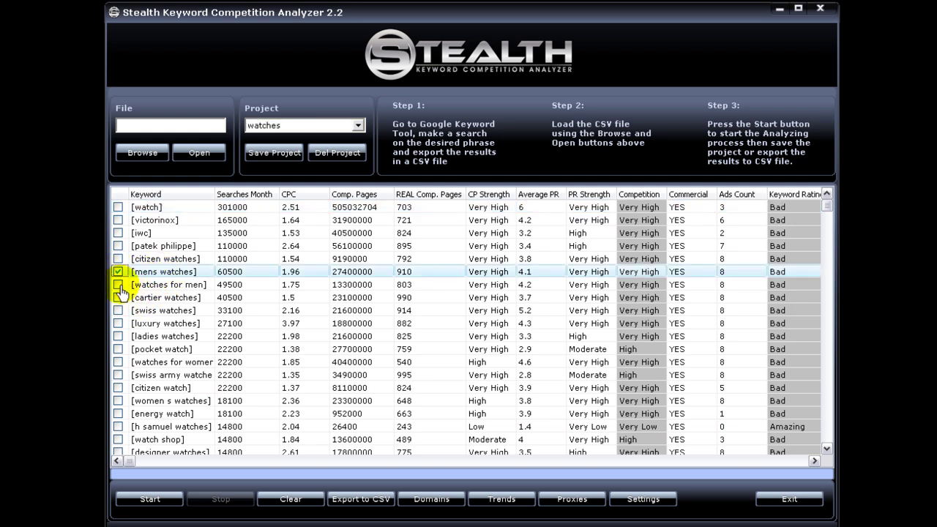
left_click(118, 285)
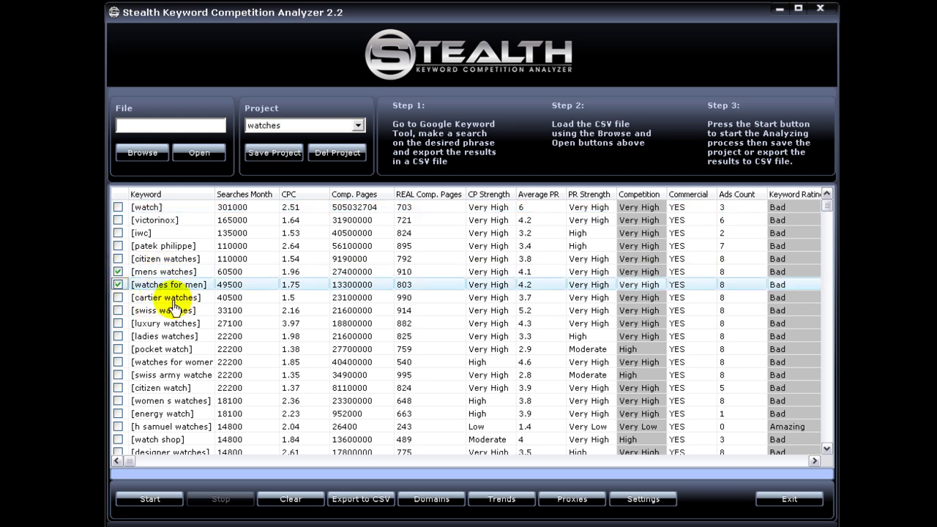
left_click(118, 336)
left_click(118, 361)
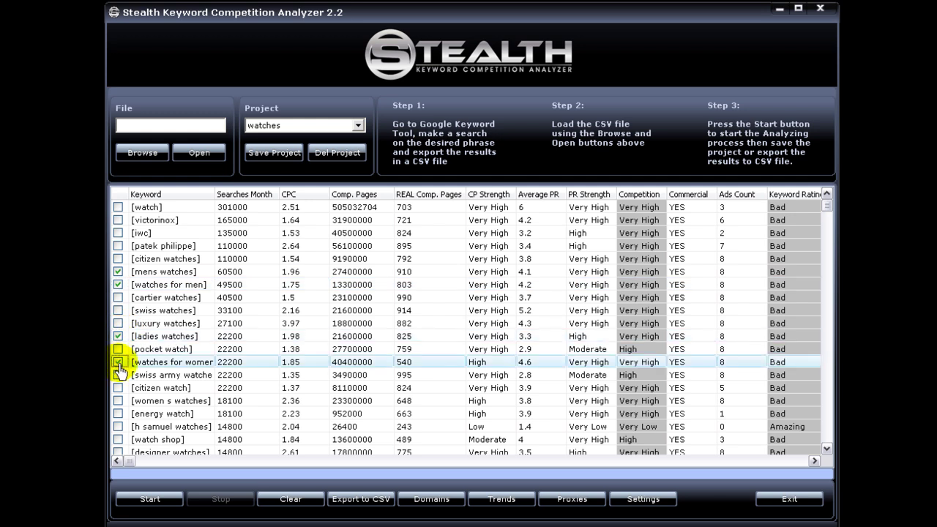
Run the 12-month search trends check on the four marked watches keywords, review the graphs and close the check
left_click(504, 501)
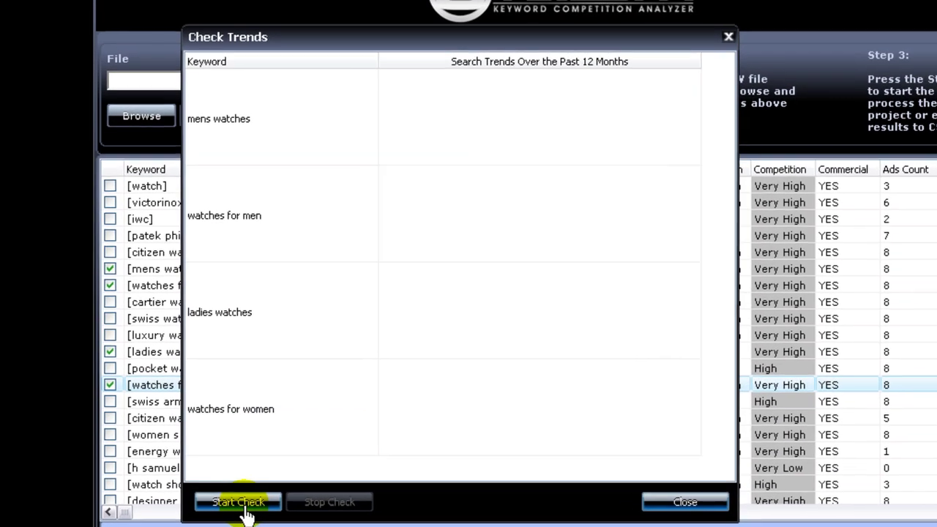
left_click(227, 454)
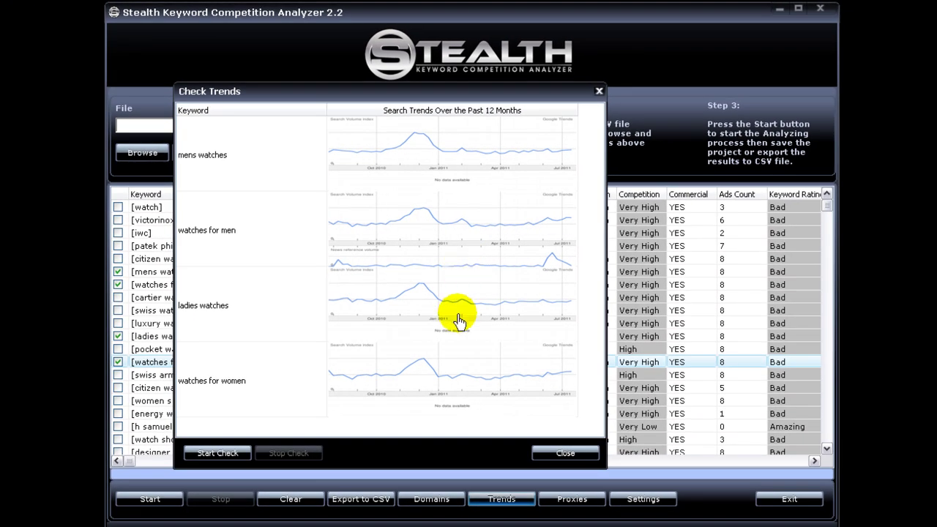
left_click(551, 451)
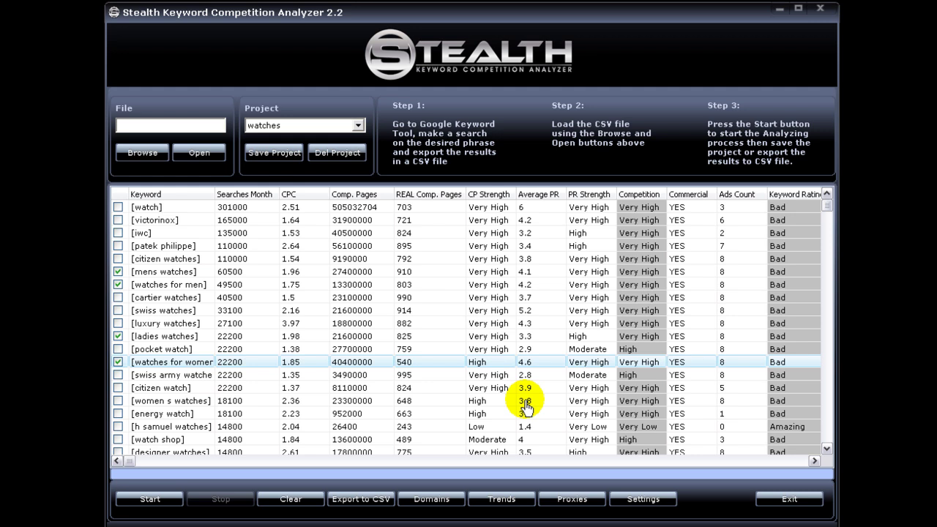
Unmark the keywords mens watches, watches for men, ladies watches and watches for women
left_click(117, 271)
left_click(117, 285)
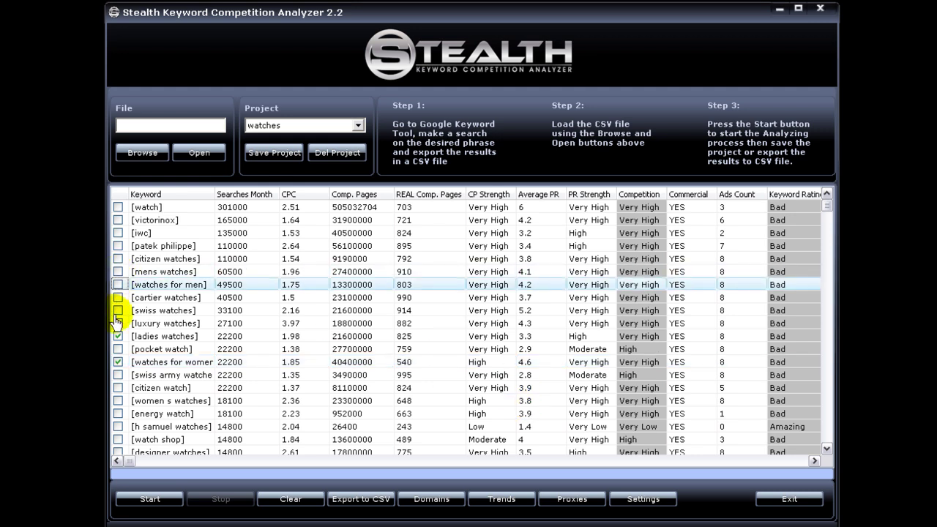
left_click(118, 336)
left_click(118, 361)
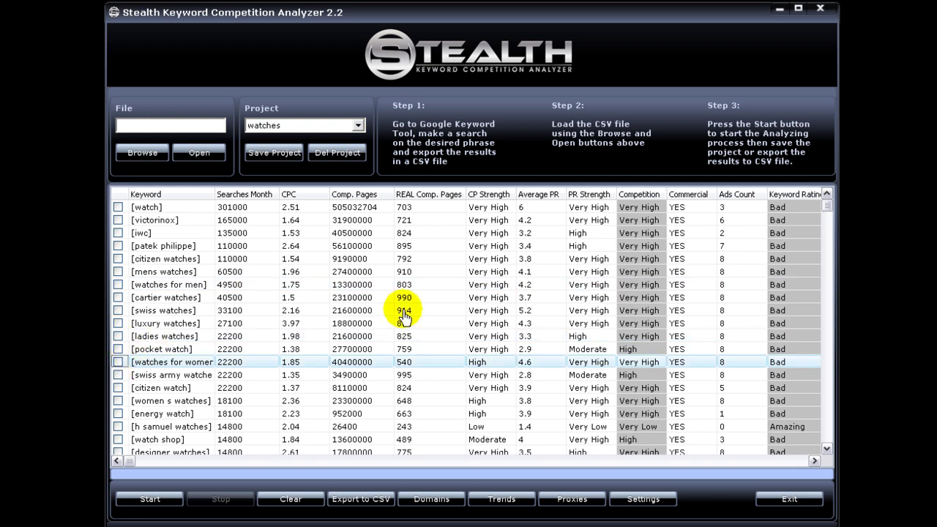
Sort the watches keywords by Keyword Rating with Amazing first, and mark la mer watches, john lewis watches and h samuel watches
left_click(813, 194)
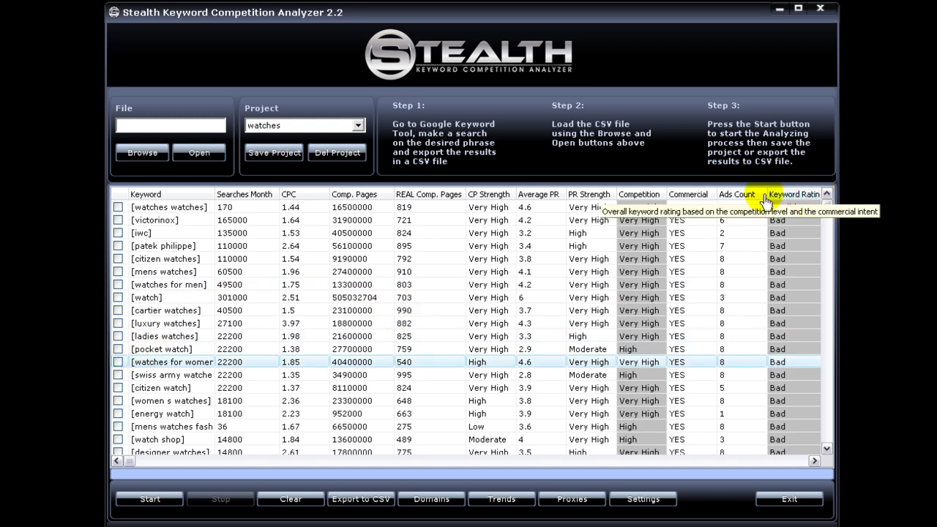
left_click(801, 194)
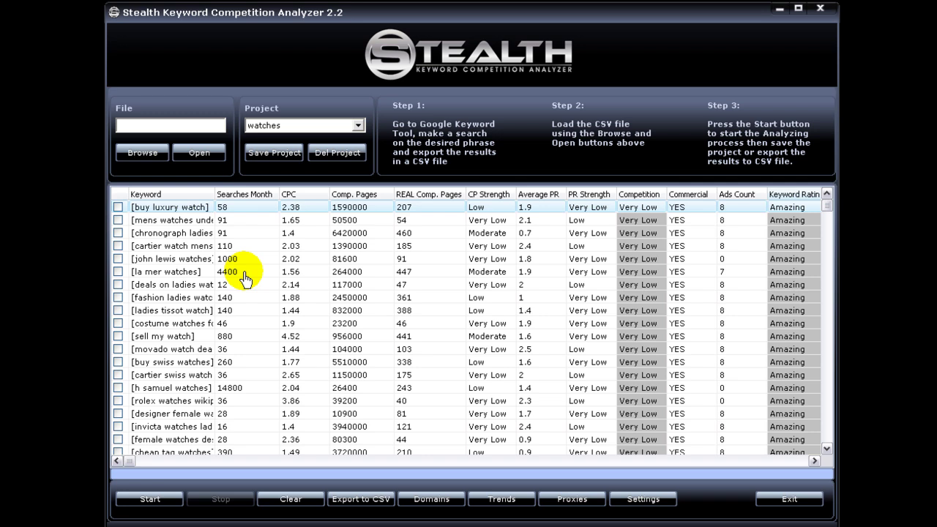
left_click(117, 272)
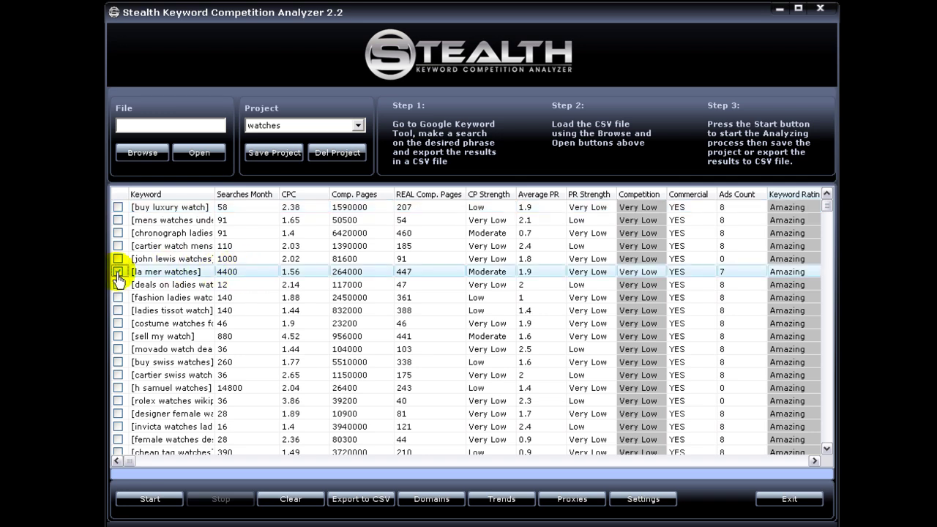
left_click(117, 258)
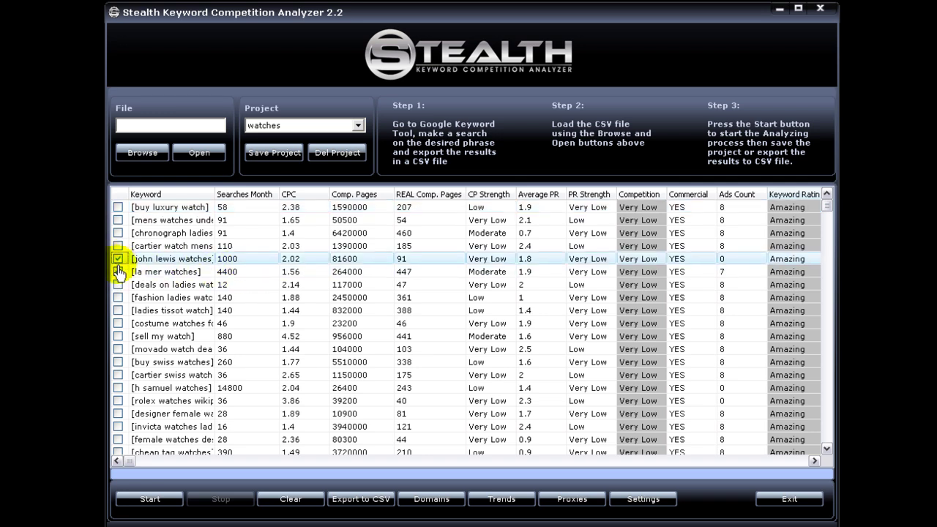
left_click(117, 387)
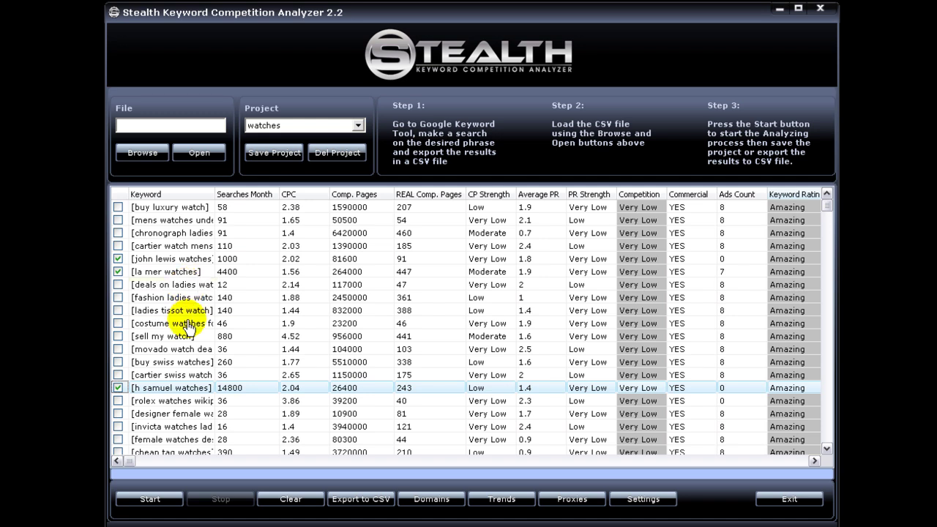
Start a .COM, .NET and .ORG domain availability check for the three marked watches keywords
left_click(431, 499)
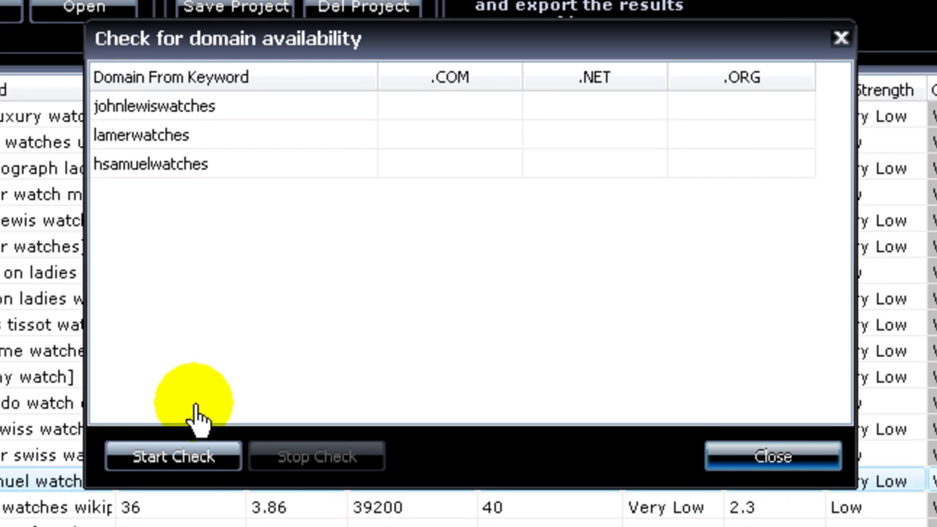
left_click(170, 461)
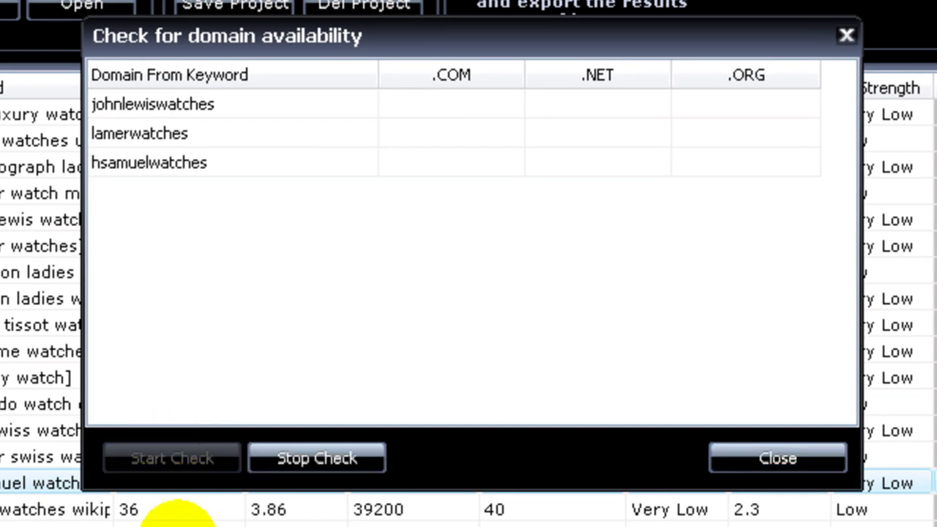